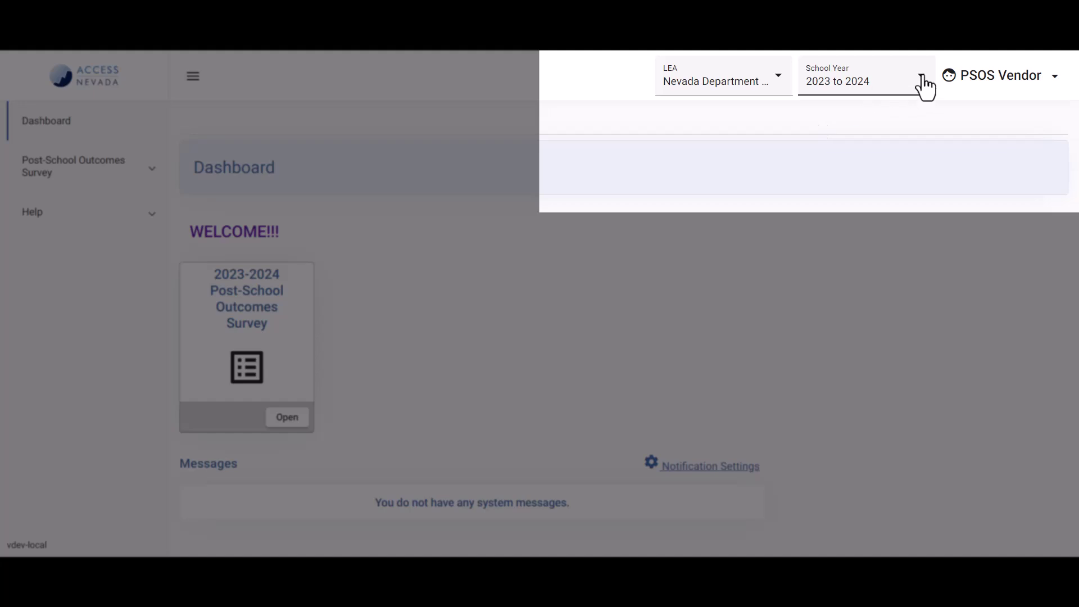
# Choose 2022 to 2023 as the school year and Carson City from the LEA list.
pyautogui.click(923, 84)
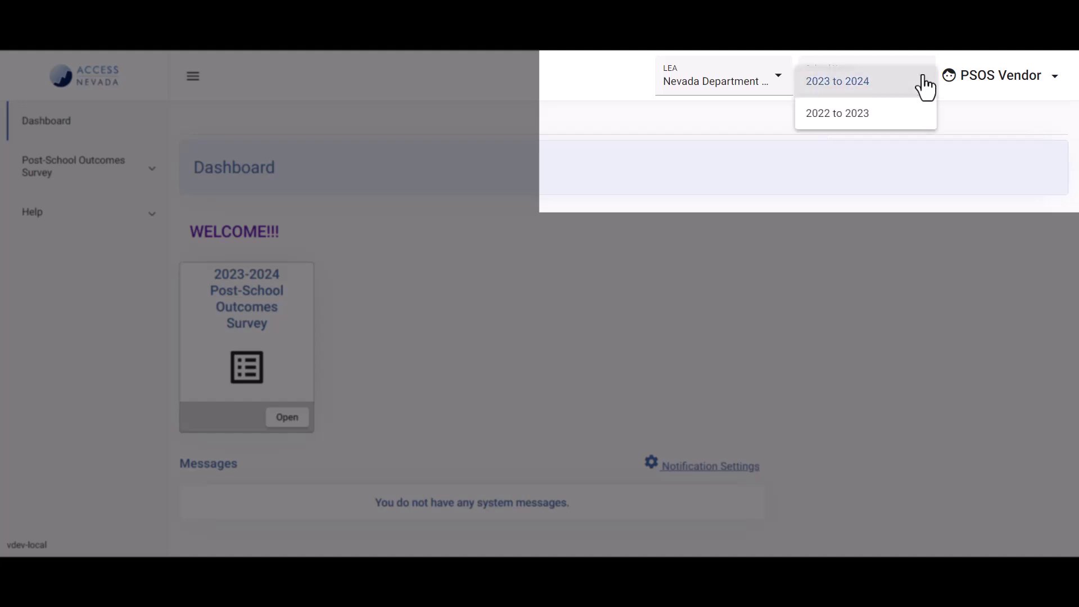
pyautogui.click(846, 118)
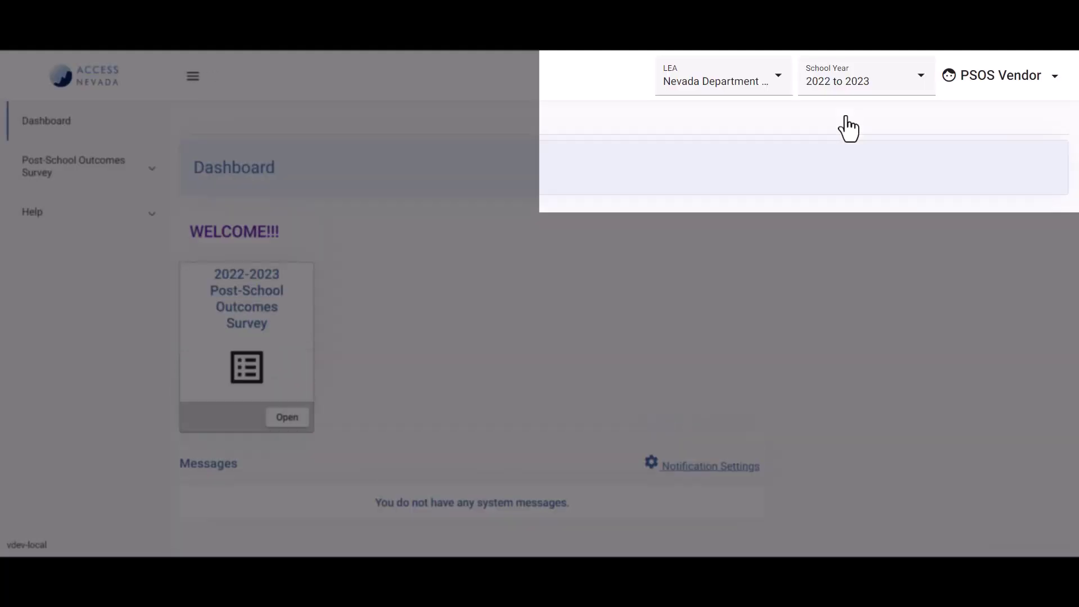
pyautogui.click(779, 85)
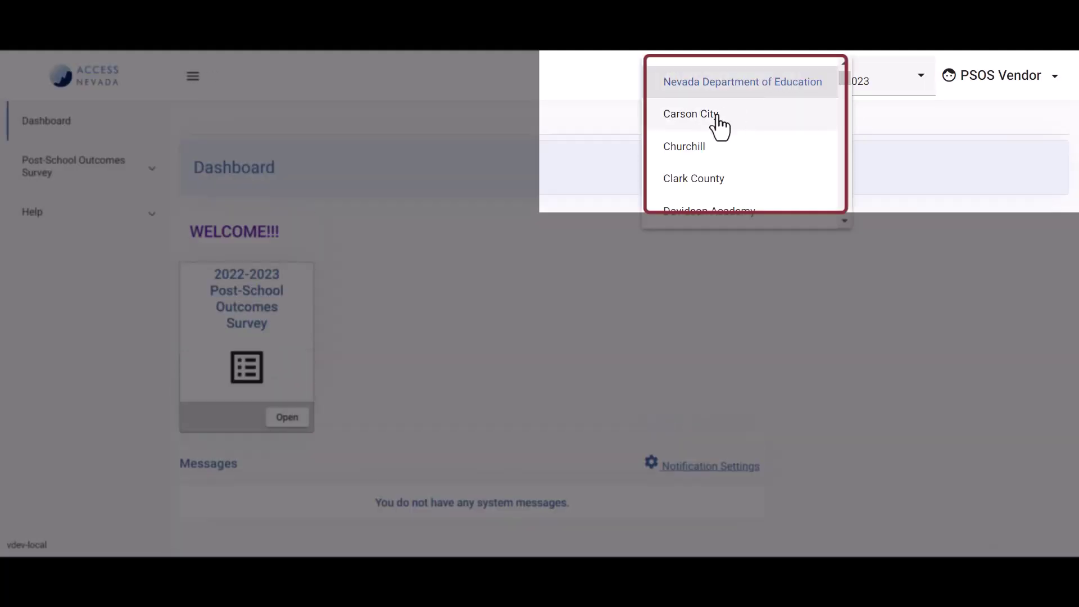
pyautogui.scroll(-3, 735, 209)
pyautogui.scroll(-4, 735, 209)
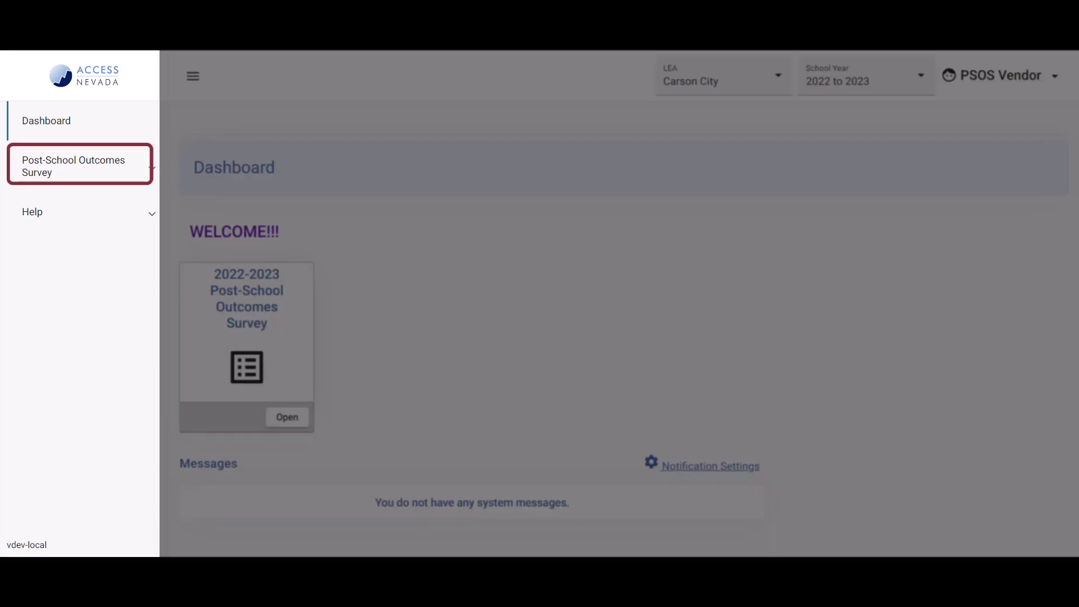
# Expand and collapse the Post-School Outcomes Survey menu, then open the 2022-2023 survey's vendor dashboard.
pyautogui.click(145, 172)
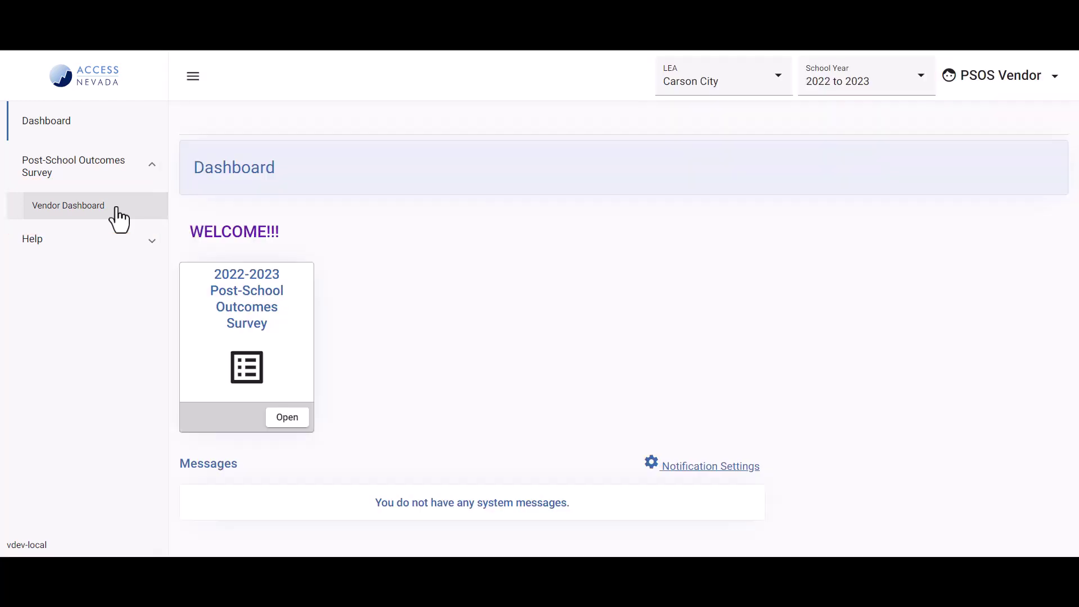
pyautogui.click(151, 165)
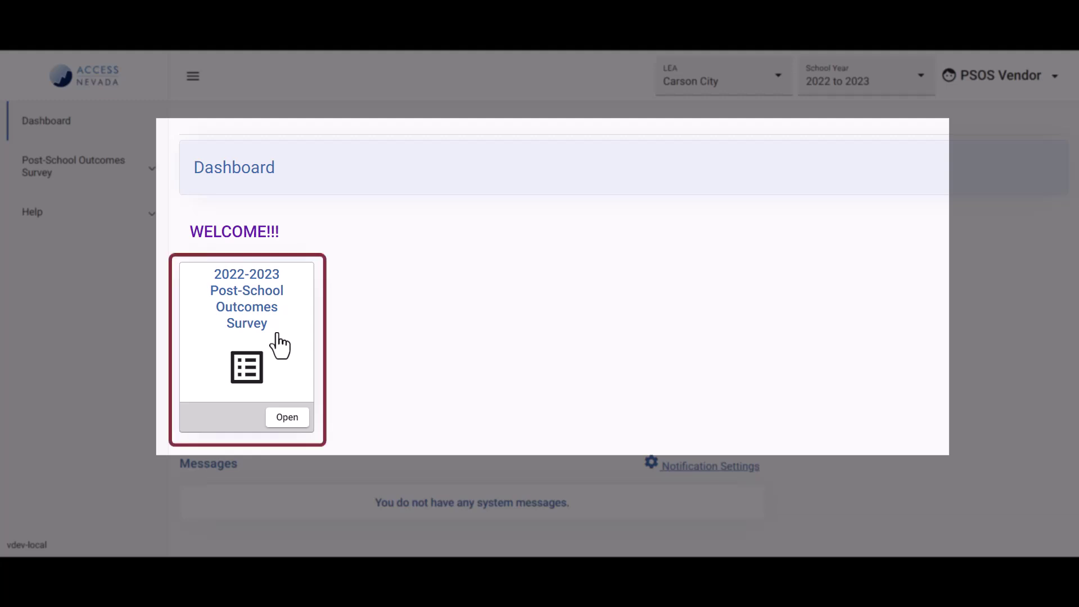
pyautogui.click(284, 421)
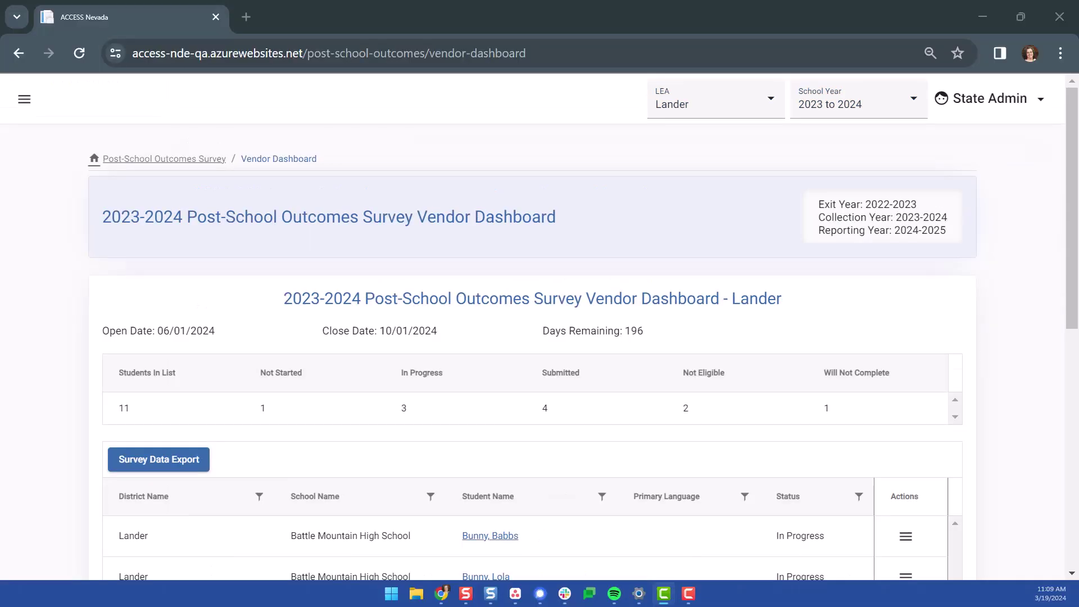
# Export the survey data as survey-data-2023-2024 (3).xlsx and check the 8.3 KB download.
pyautogui.moveTo(1070, 253); pyautogui.dragTo(1053, 397)
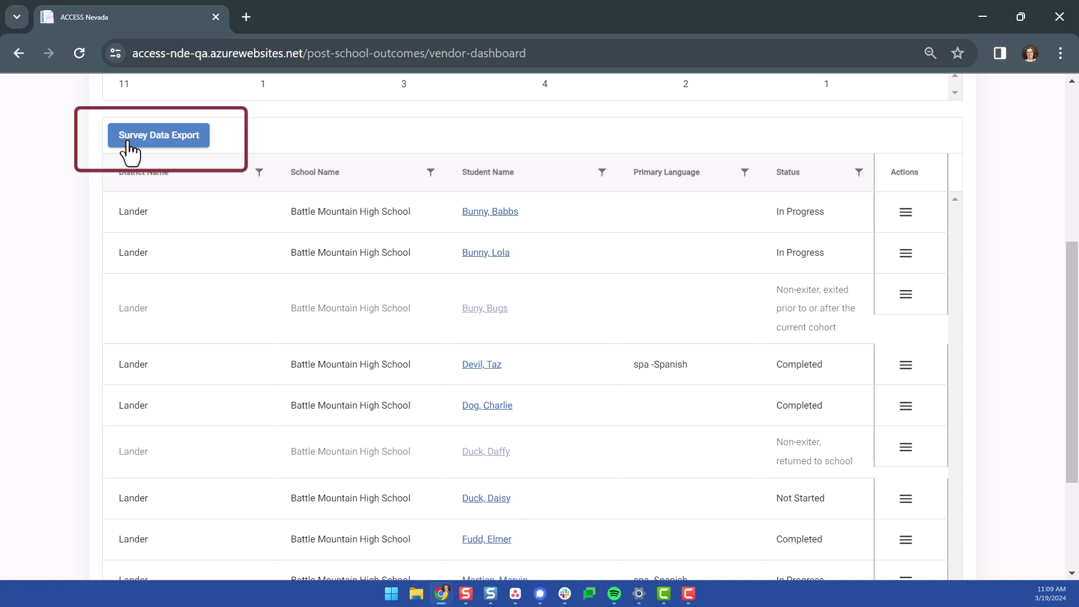
pyautogui.click(129, 143)
pyautogui.moveTo(879, 90)
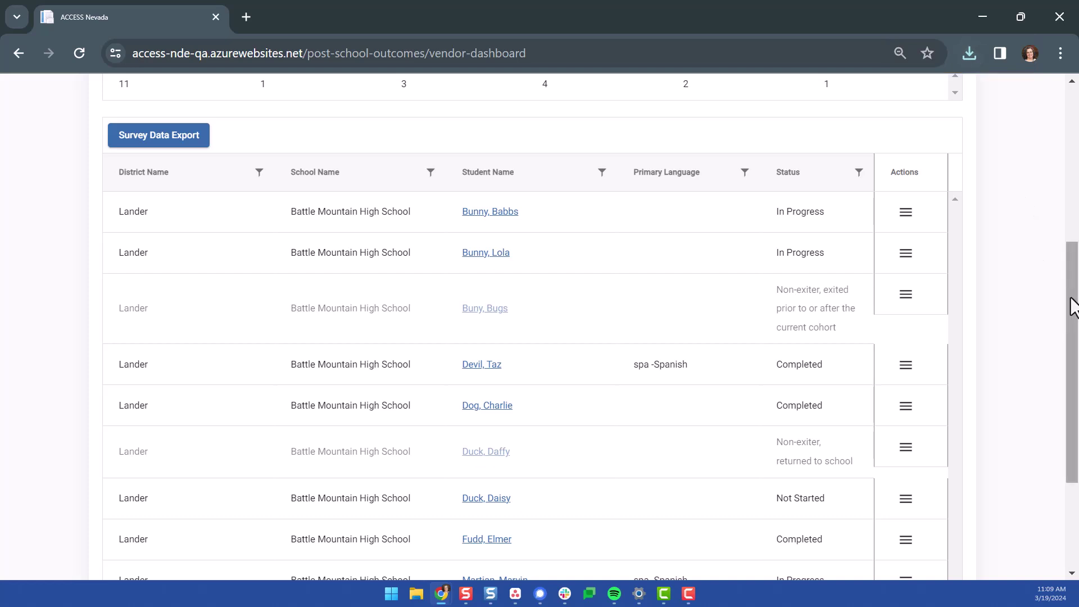
pyautogui.moveTo(1074, 306); pyautogui.dragTo(1072, 260)
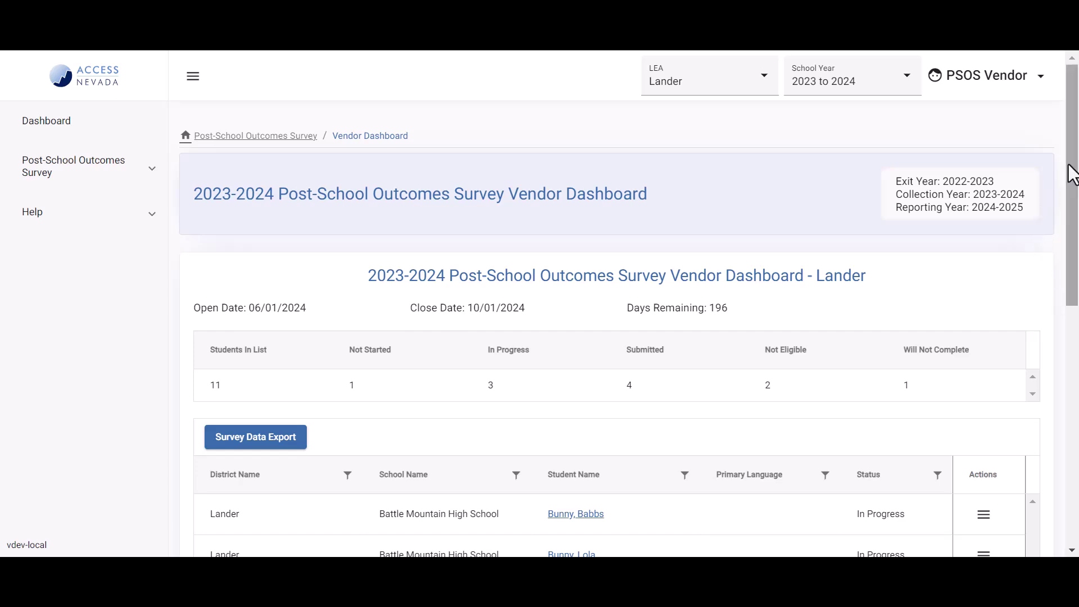
pyautogui.moveTo(1071, 175); pyautogui.dragTo(1069, 334)
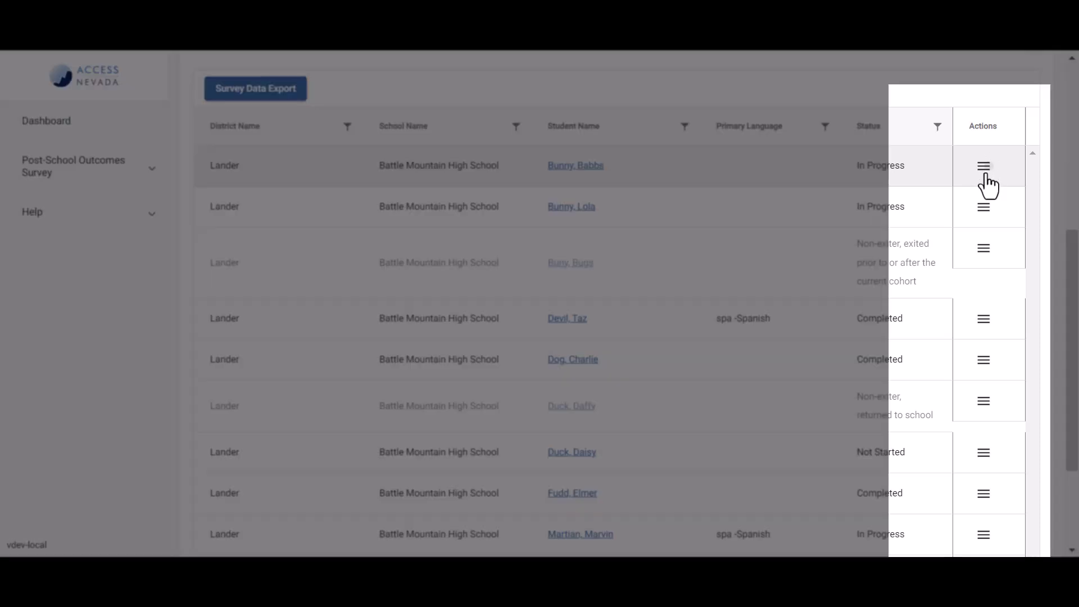
pyautogui.click(984, 171)
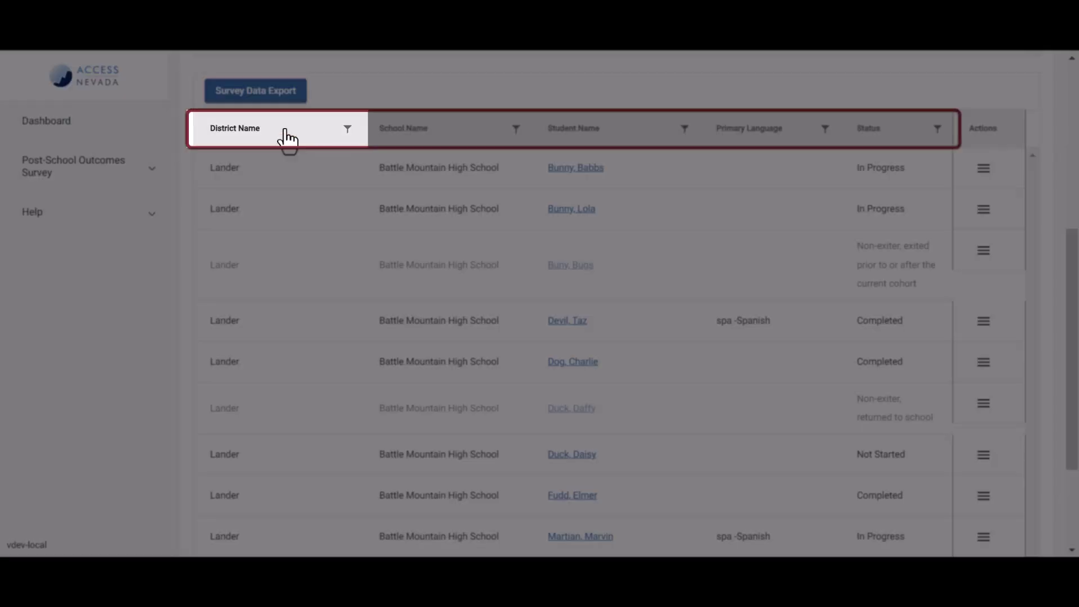
# Sort by District Name and School Name, then sort the table by Student Name ascending.
pyautogui.click(279, 136)
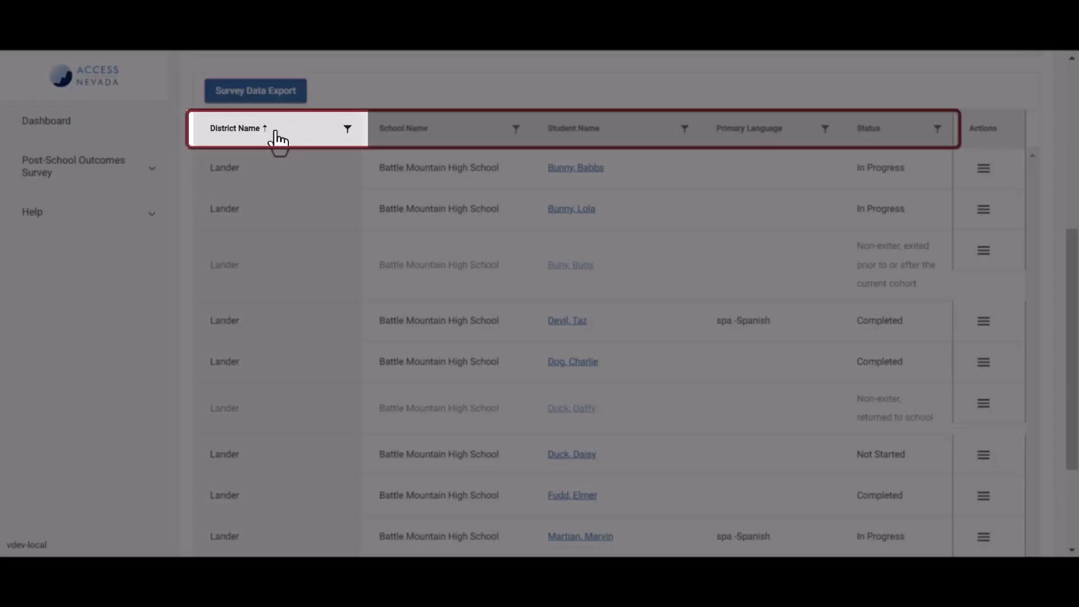
pyautogui.click(447, 140)
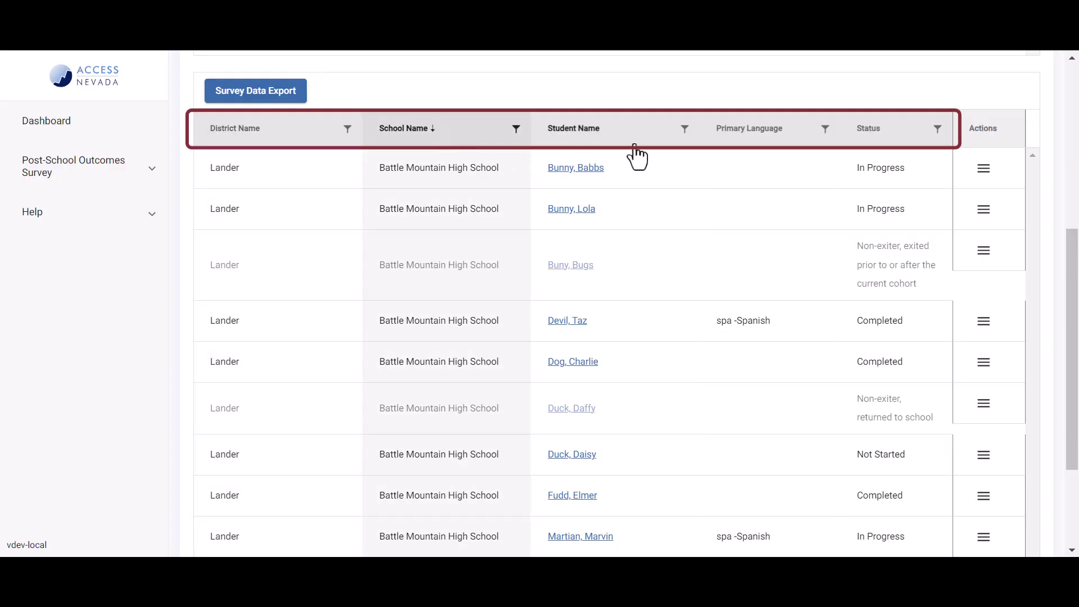
pyautogui.click(686, 130)
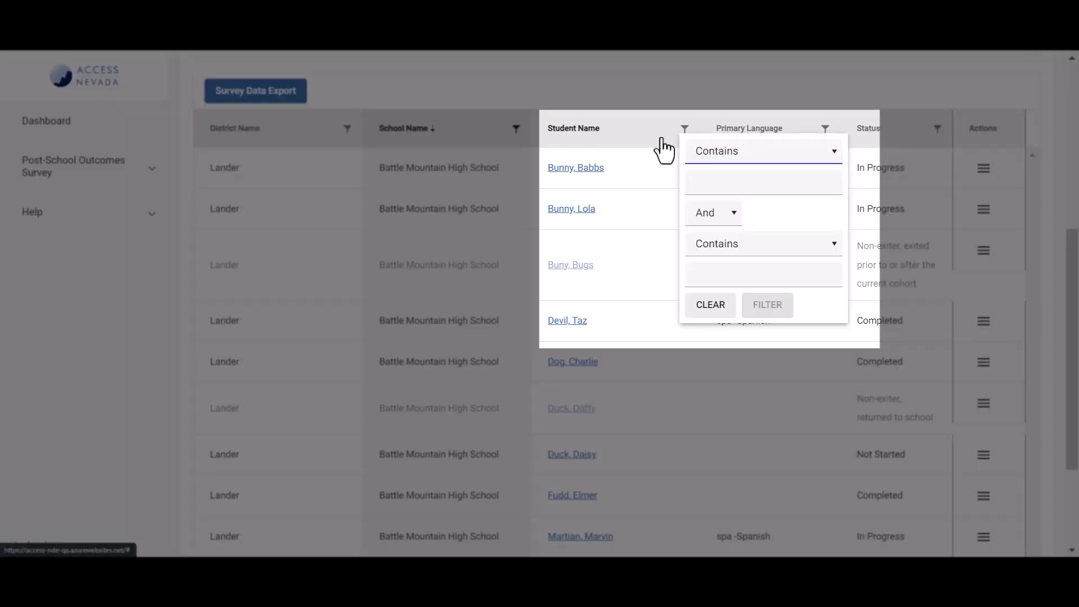
pyautogui.click(744, 155)
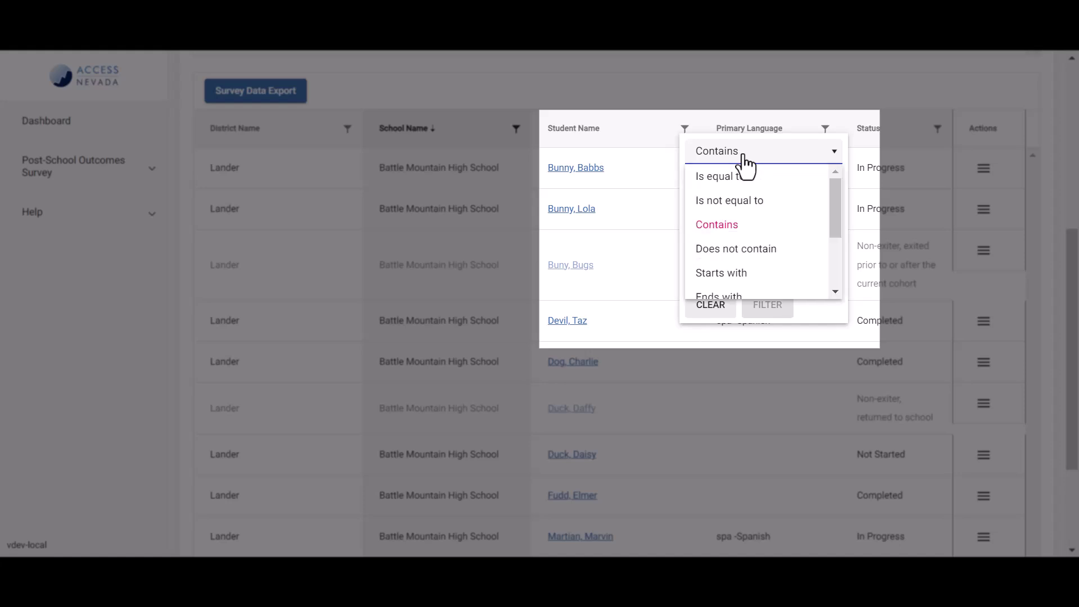
pyautogui.click(746, 163)
pyautogui.click(681, 138)
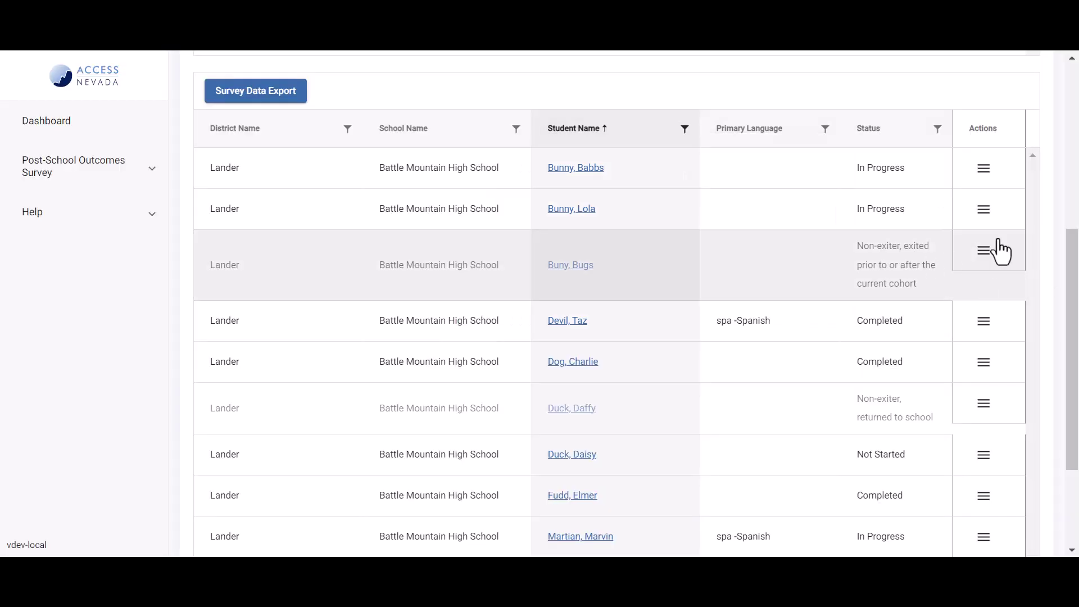
# Keep the student table showing 50 students per page.
pyautogui.moveTo(1071, 265); pyautogui.dragTo(1072, 351)
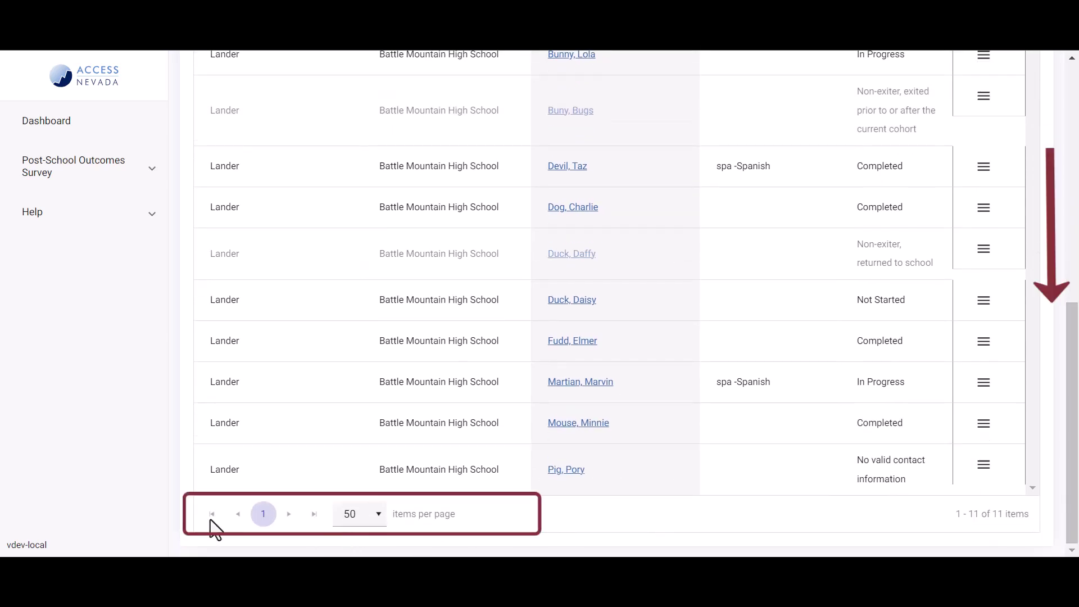
pyautogui.click(357, 528)
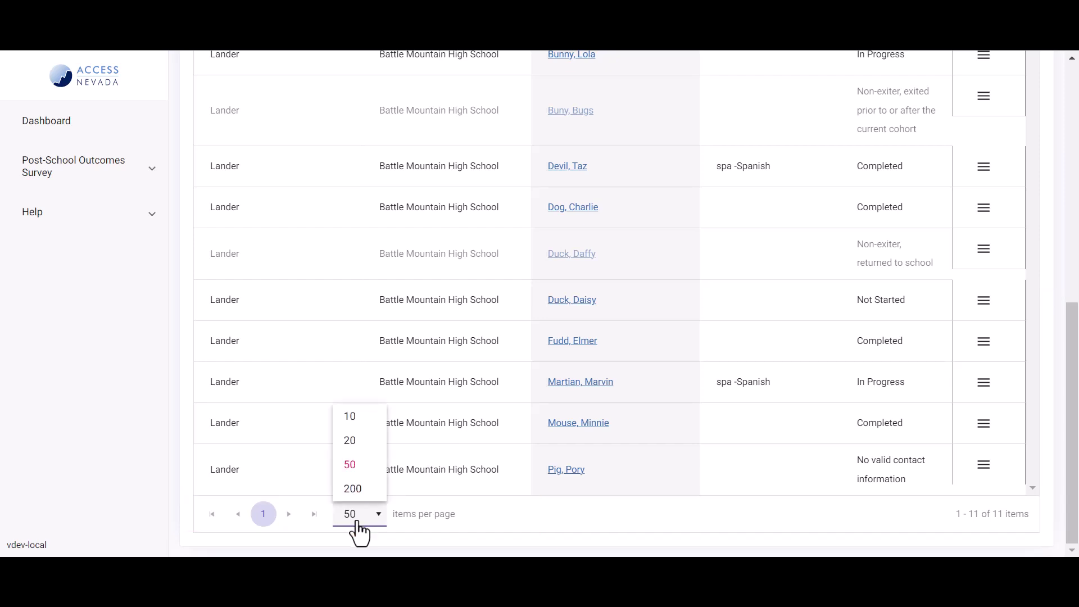
pyautogui.click(356, 523)
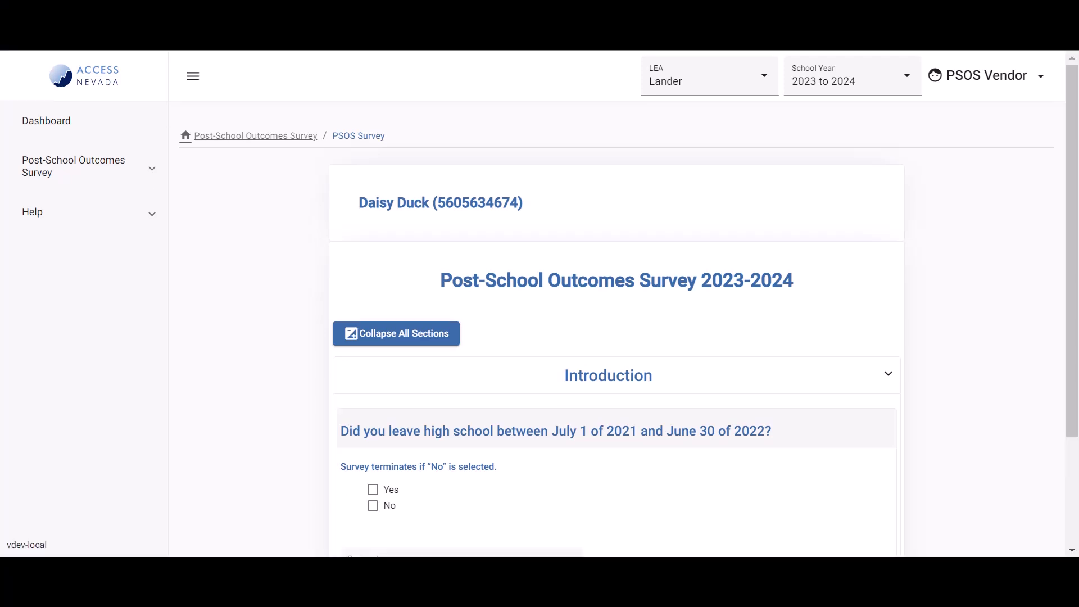
# Collapse all sections, expand Introduction, and answer Yes to leaving high school.
pyautogui.click(371, 353)
pyautogui.click(370, 352)
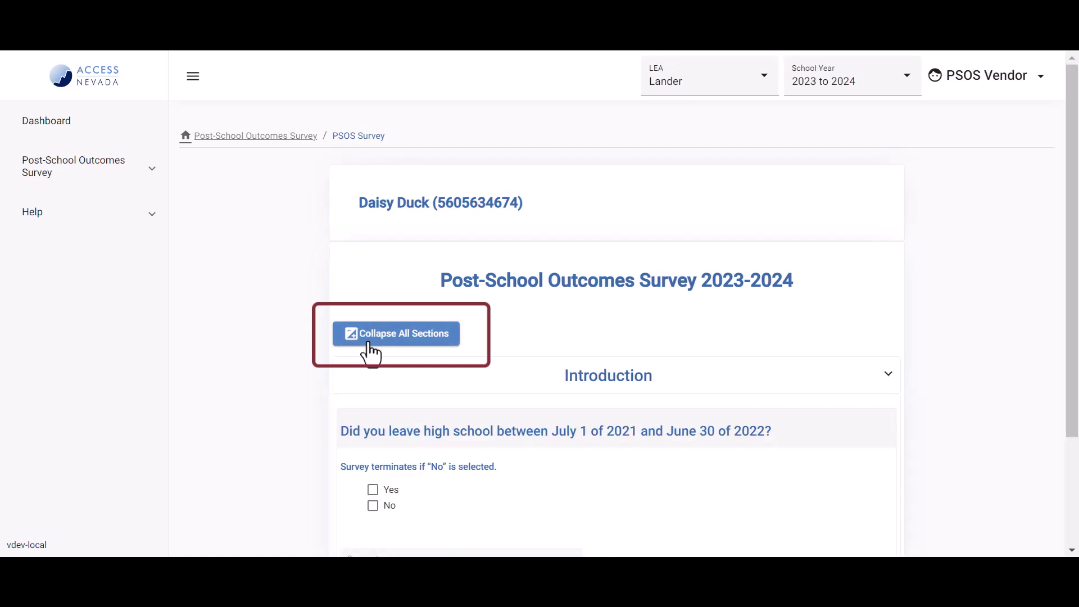
pyautogui.click(373, 490)
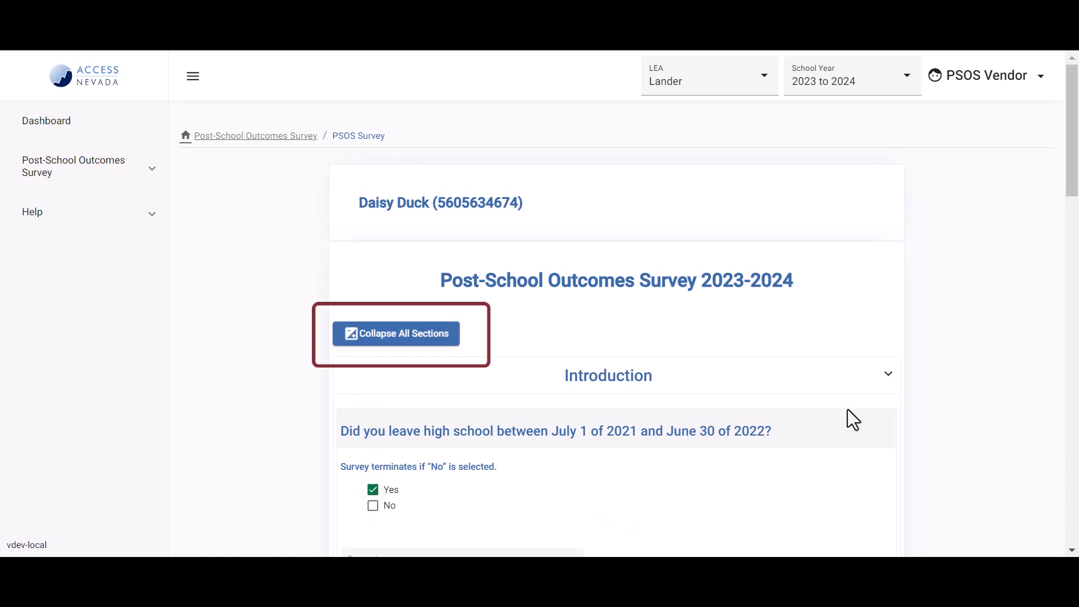
# Collapse Introduction, Employment and Postsecondary Education to preview sections, then reopen Introduction.
pyautogui.click(890, 376)
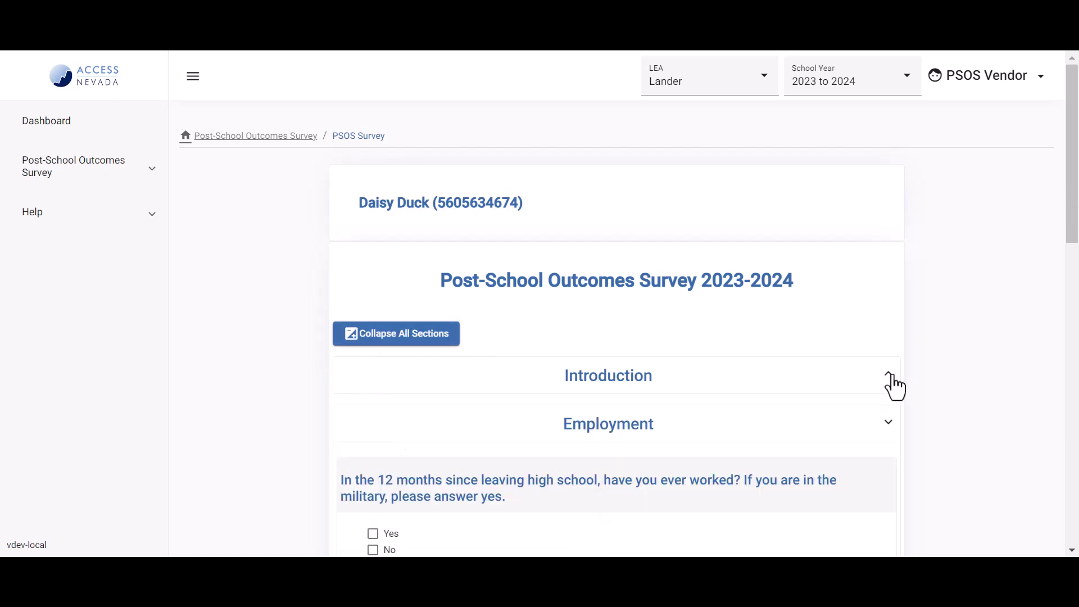
pyautogui.click(888, 430)
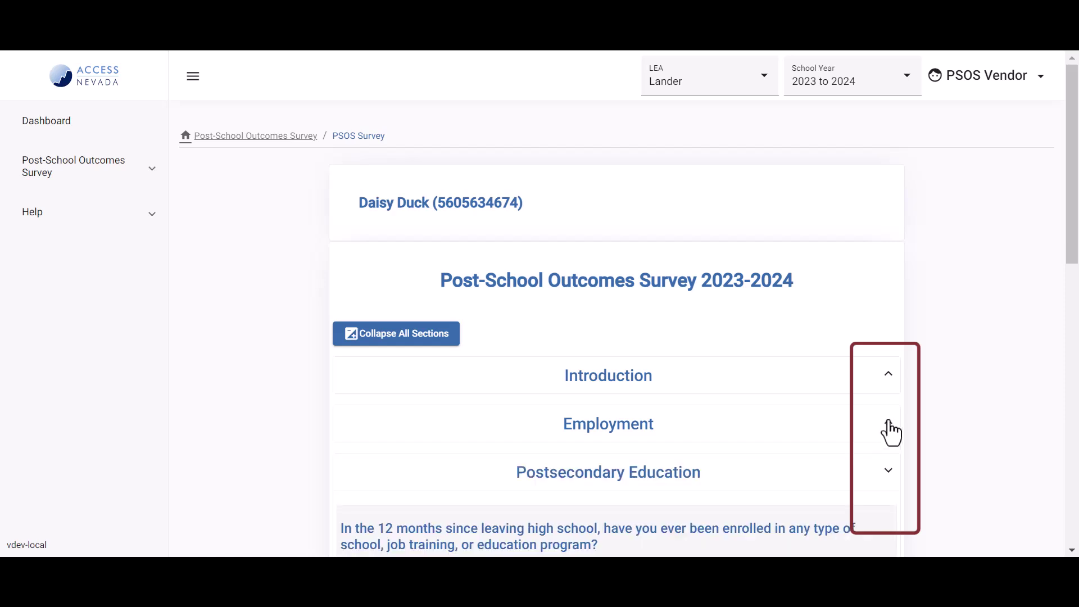
pyautogui.click(888, 474)
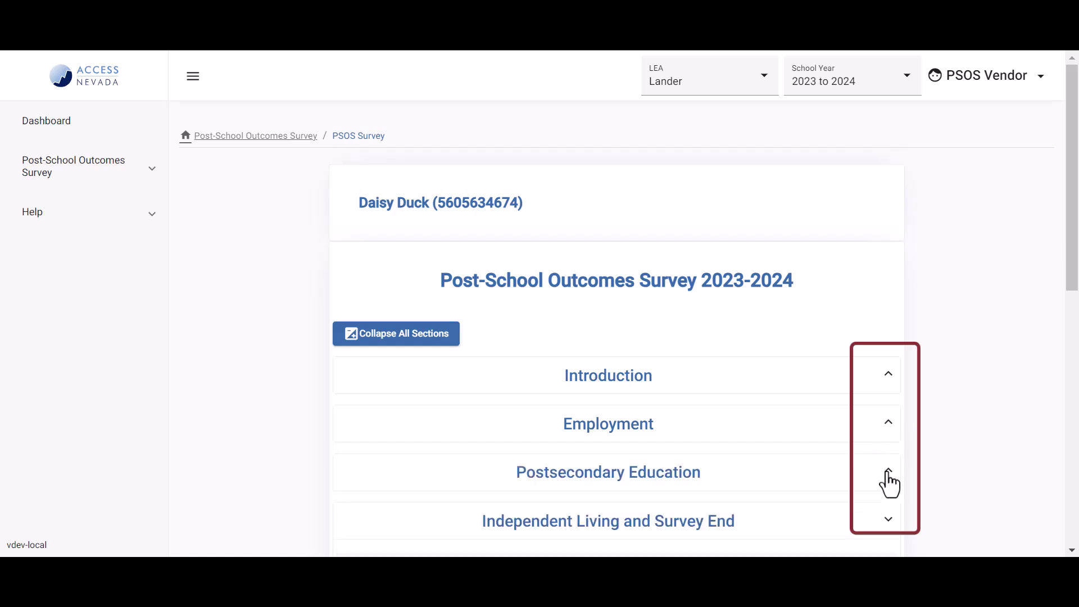
pyautogui.click(888, 376)
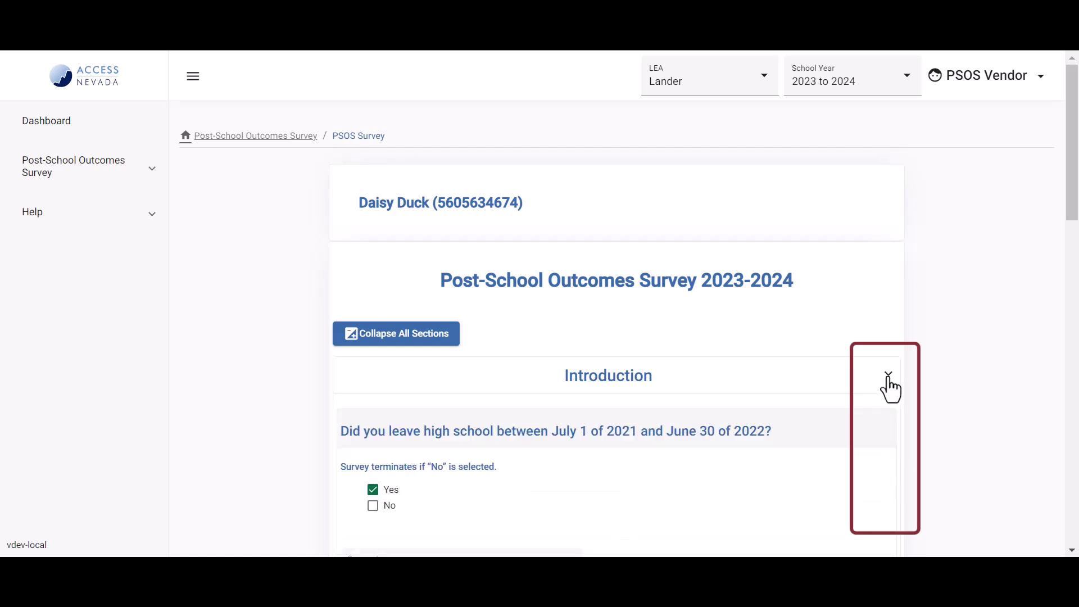
pyautogui.moveTo(1070, 180); pyautogui.dragTo(1071, 294)
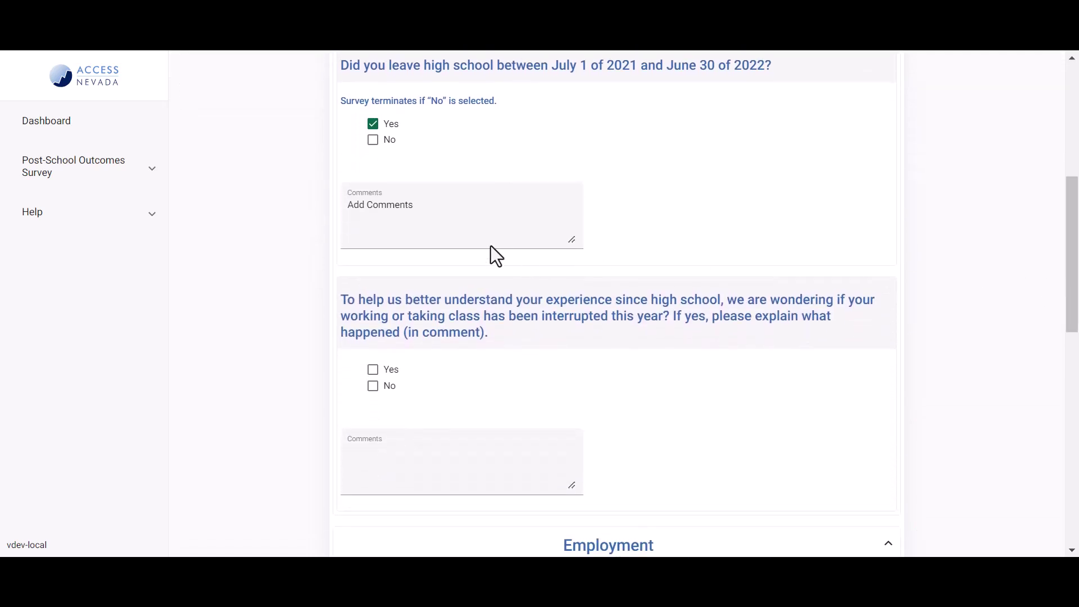
# Answer Yes to the interruption question and choose 'With family members' as living situation.
pyautogui.click(419, 222)
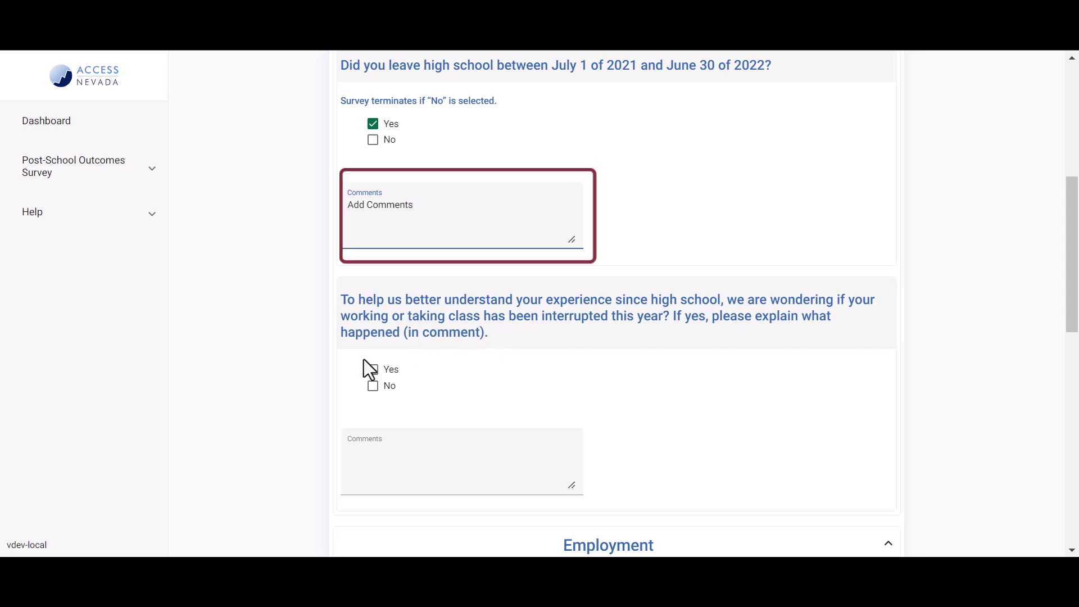
pyautogui.click(375, 370)
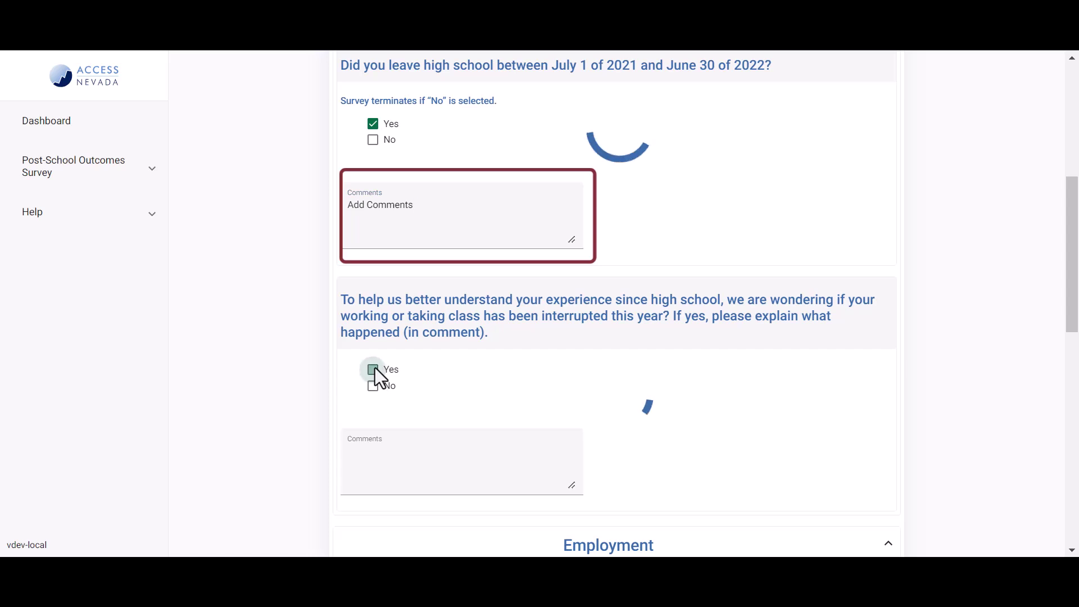
pyautogui.click(368, 466)
pyautogui.scroll(-8, 369, 466)
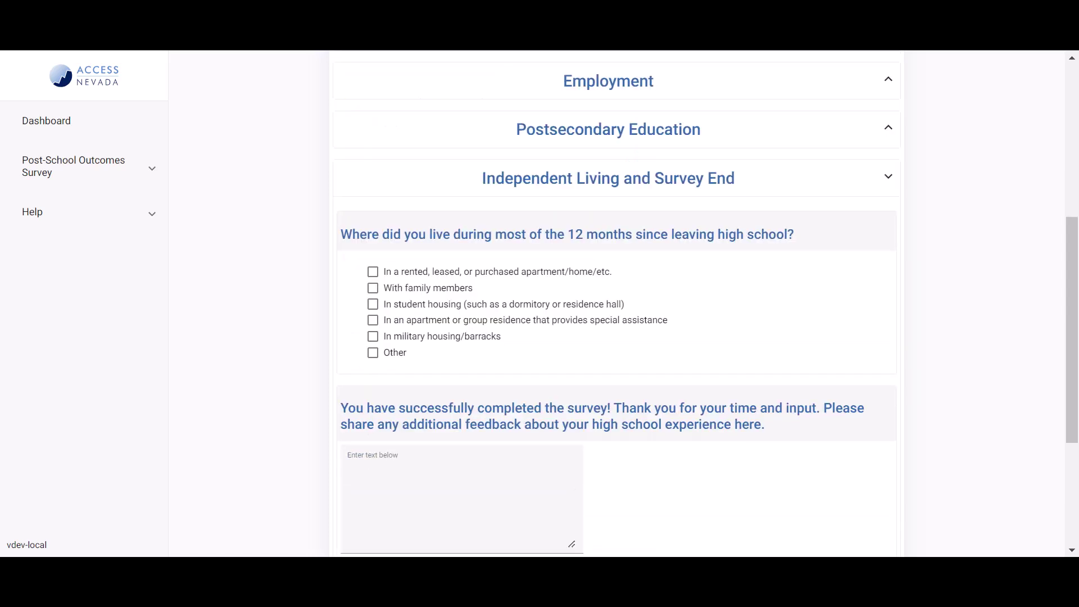
pyautogui.click(373, 289)
# Enter 'additional feedback' and mark 'Student (self-report) who left last year' as the source.
pyautogui.click(396, 482)
pyautogui.write('additional feedb')
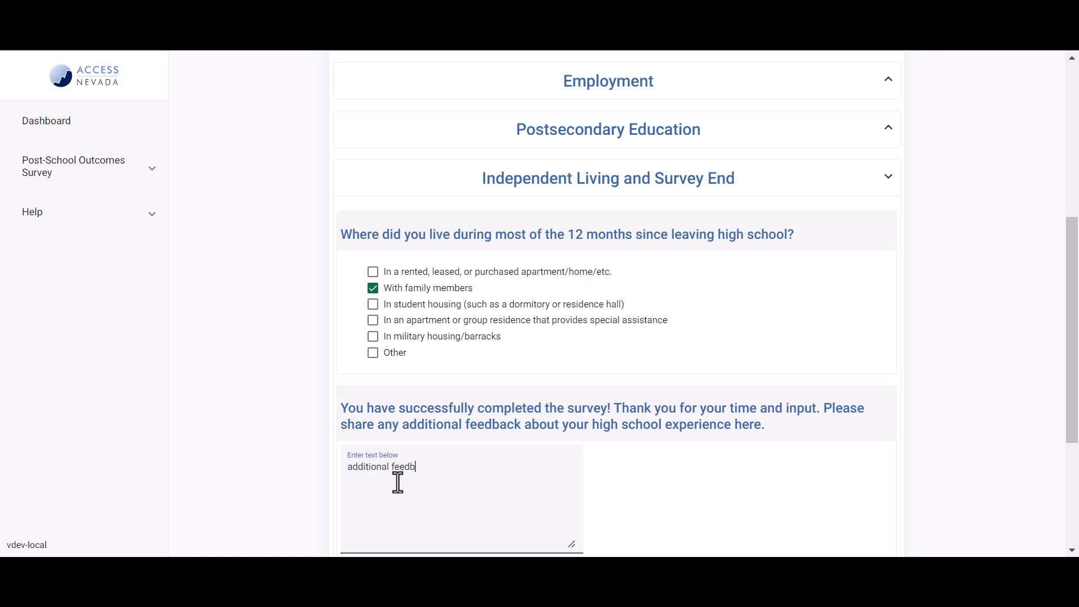
pyautogui.write('ack')
pyautogui.scroll(-4, 472, 490)
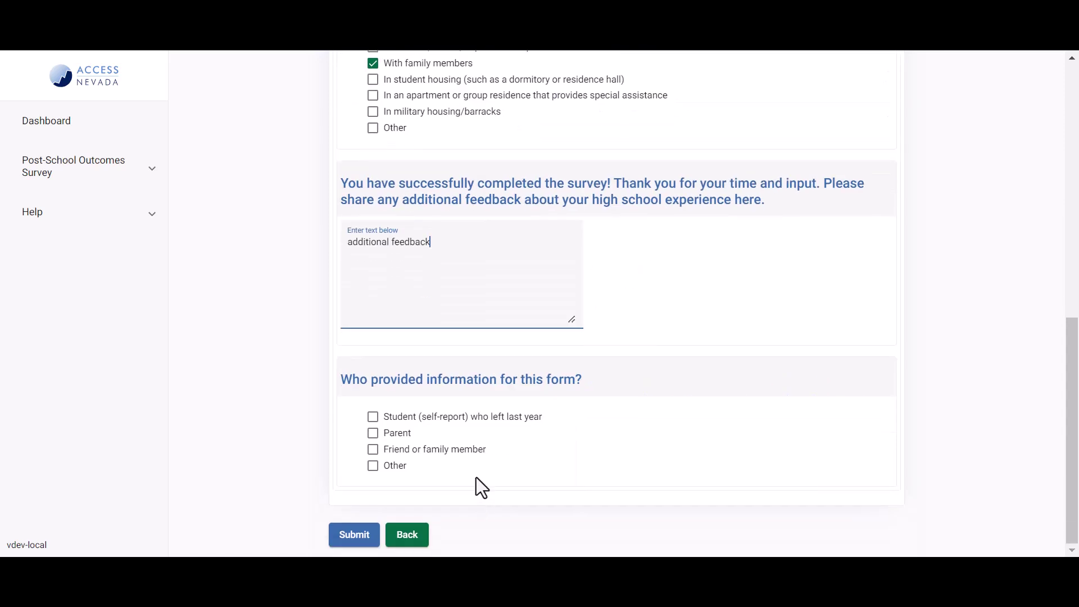
pyautogui.click(387, 421)
# Submit the completed survey and confirm the submission.
pyautogui.click(354, 541)
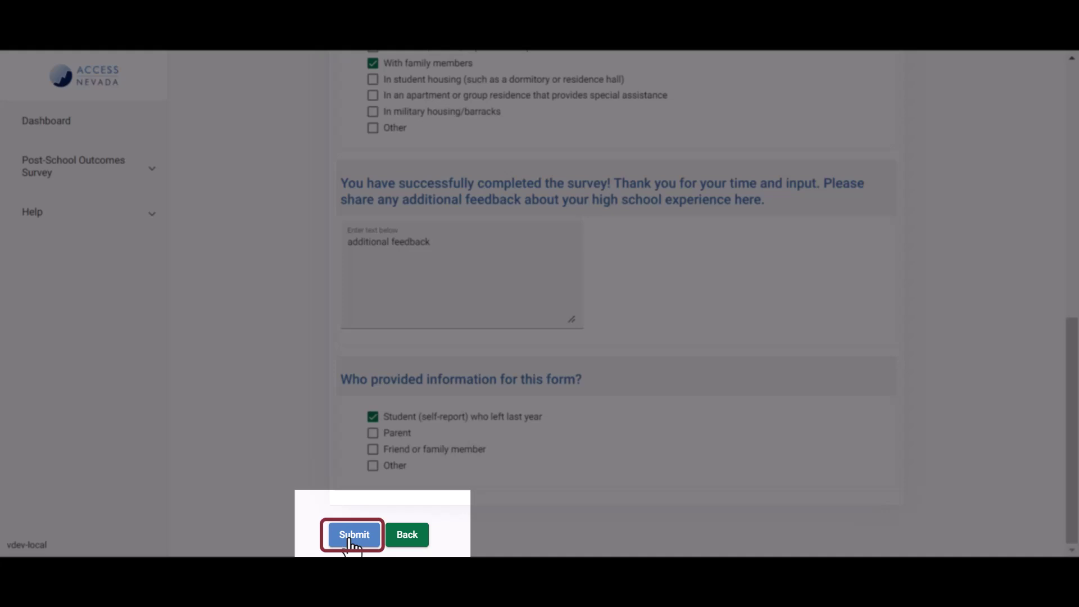
pyautogui.click(354, 537)
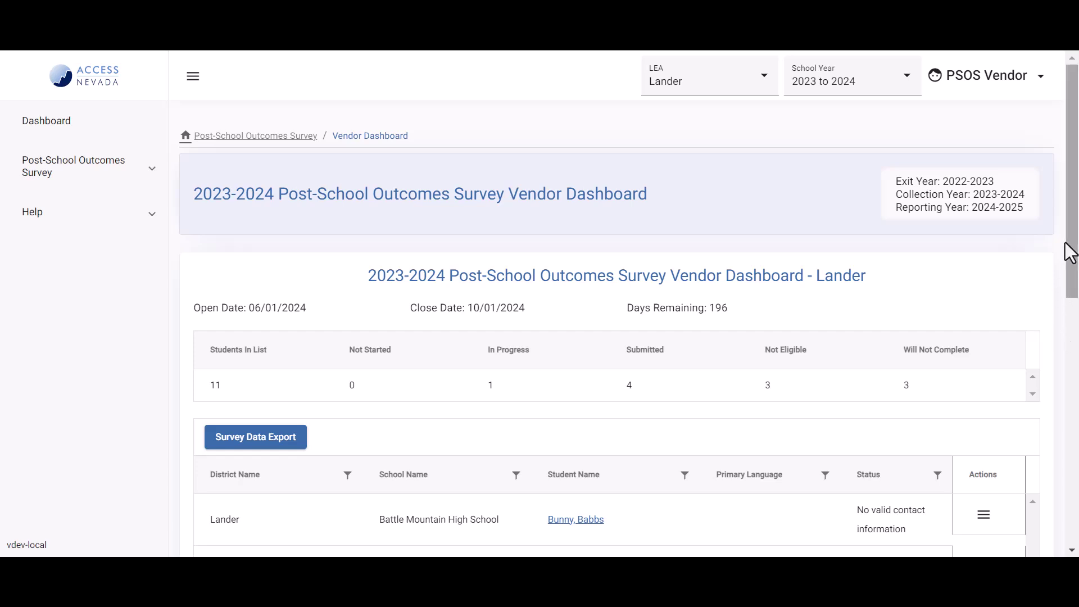
pyautogui.moveTo(1069, 240); pyautogui.dragTo(1076, 397)
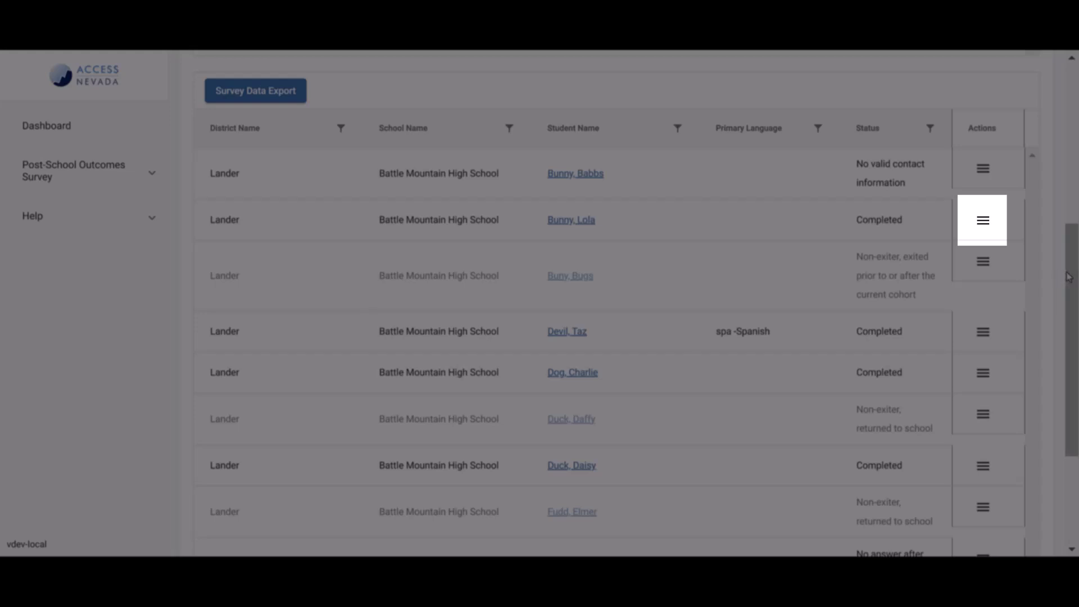
# Mark the second student's survey Not Eligible as 'Non-exiter, returned to school', then open Help > FAQ.
pyautogui.click(983, 226)
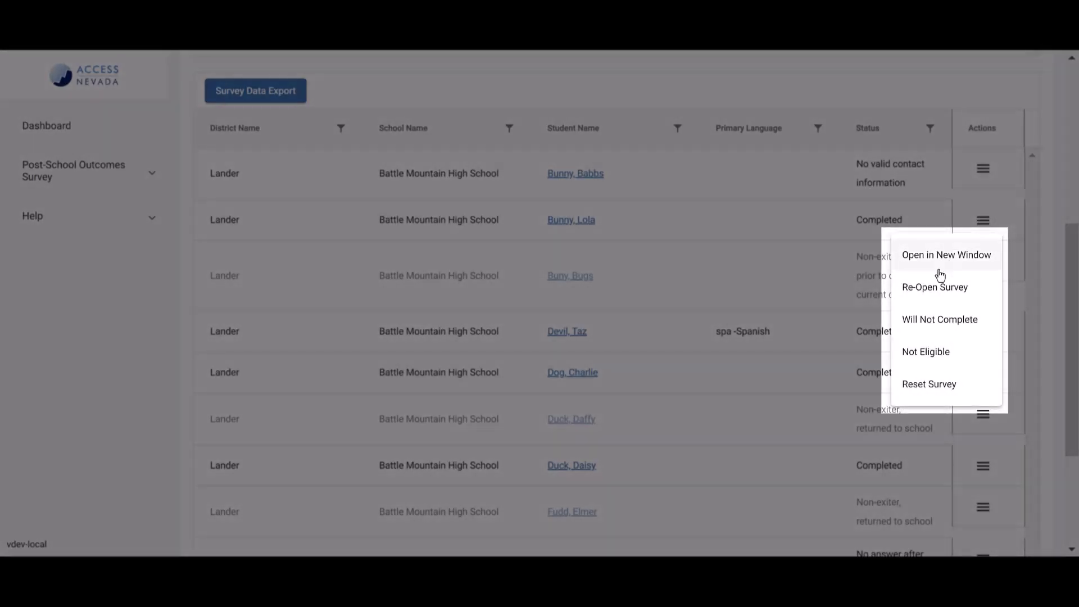
pyautogui.click(930, 361)
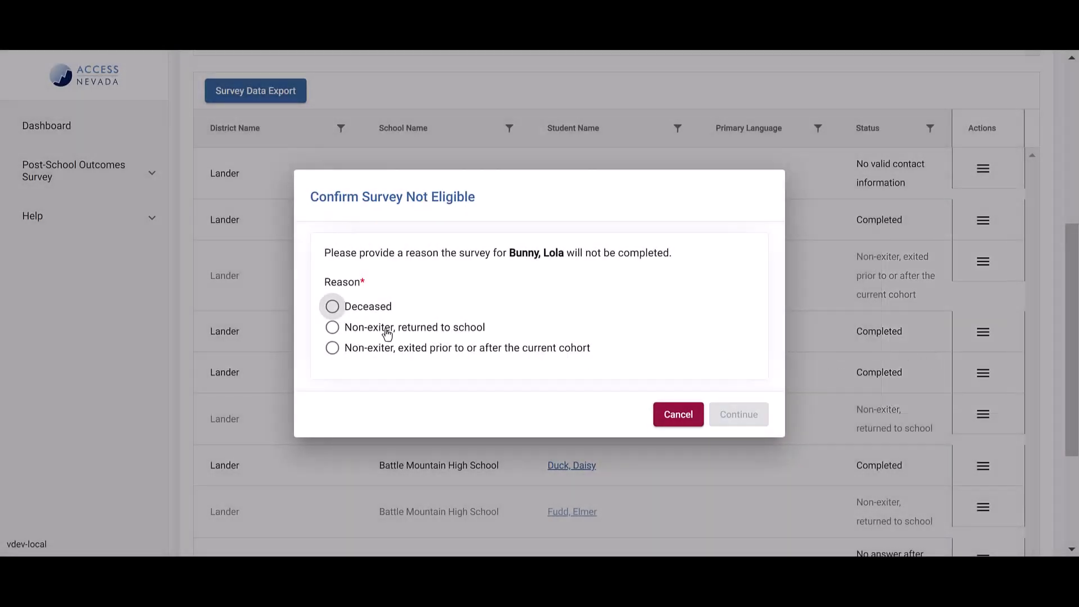
pyautogui.click(387, 332)
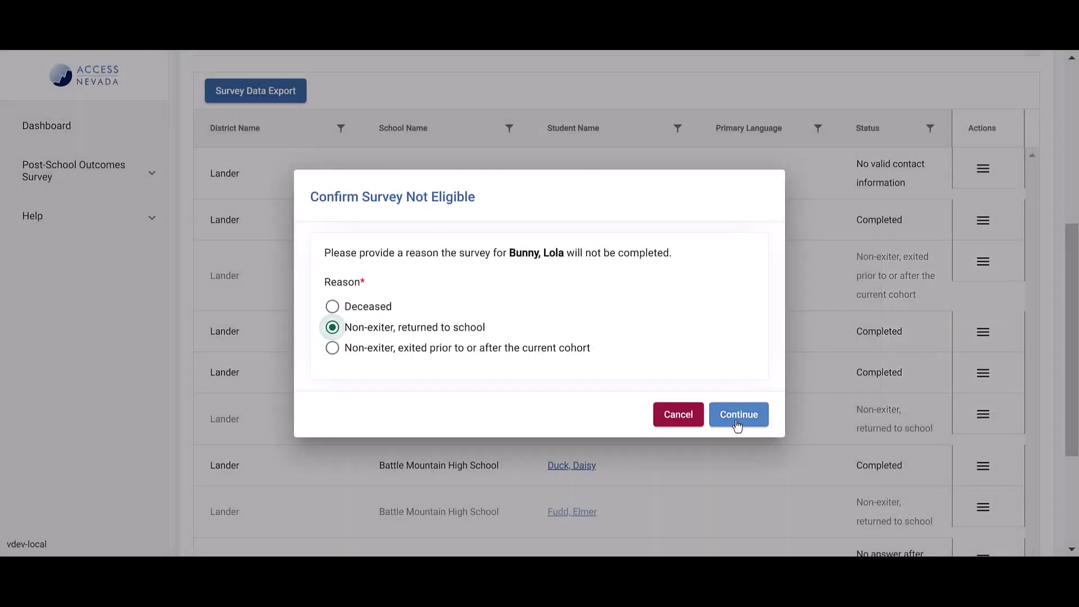
pyautogui.click(739, 416)
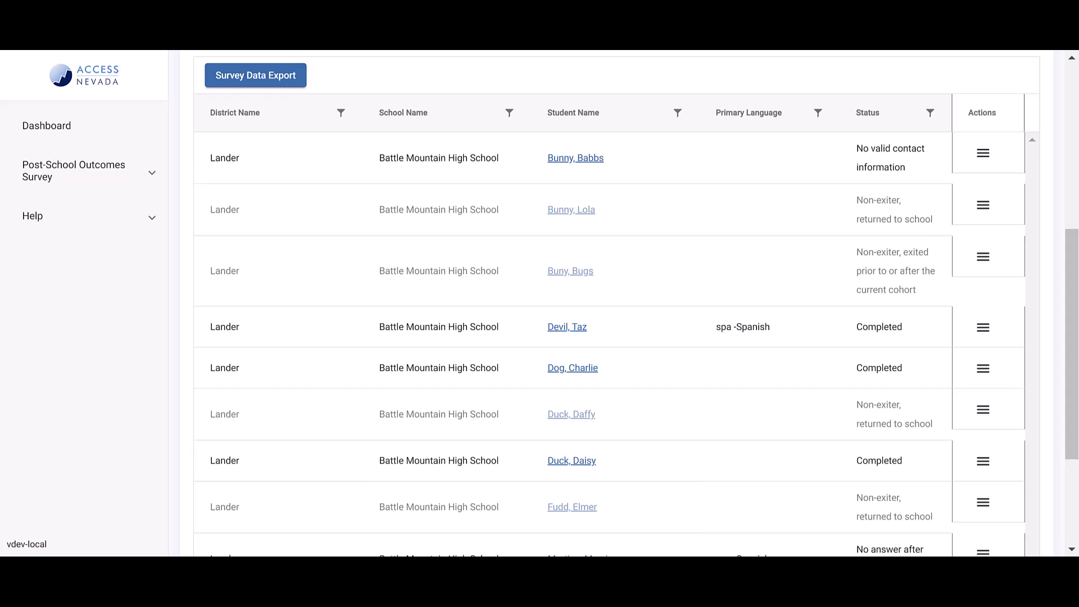
pyautogui.click(150, 215)
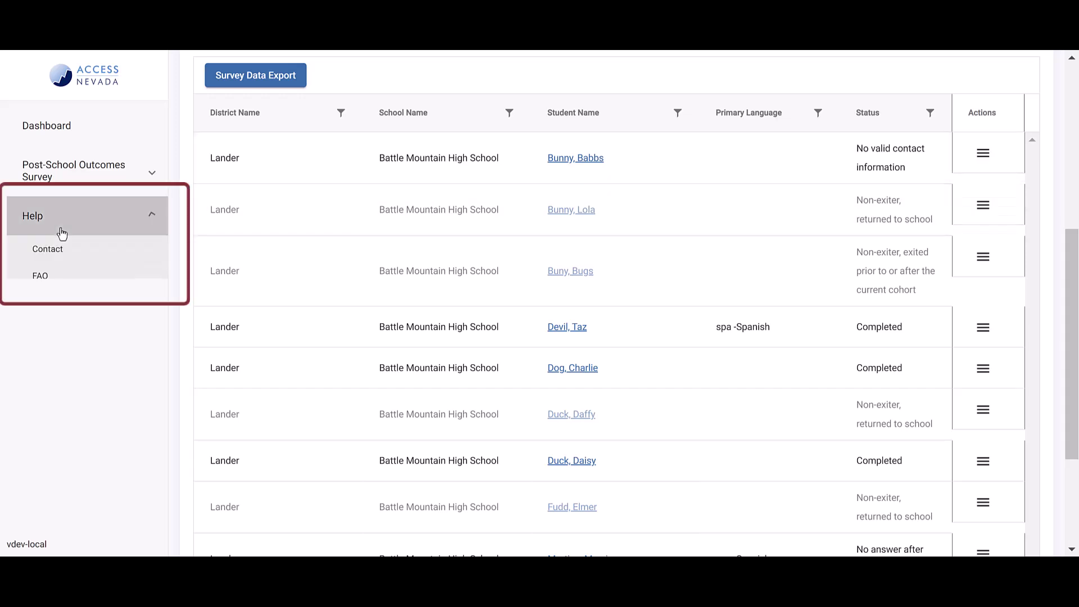
pyautogui.click(52, 286)
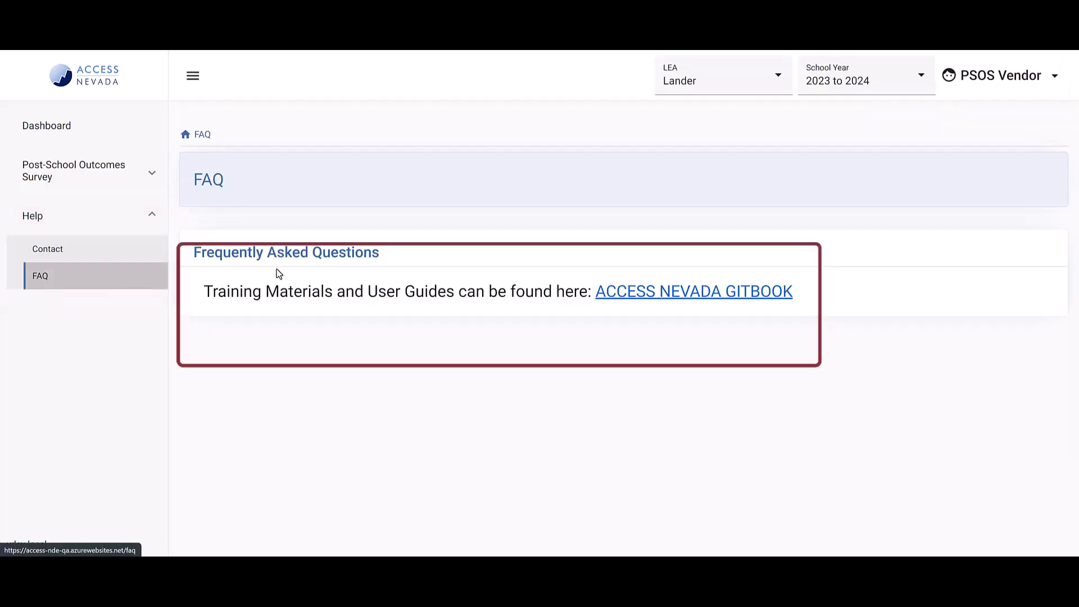